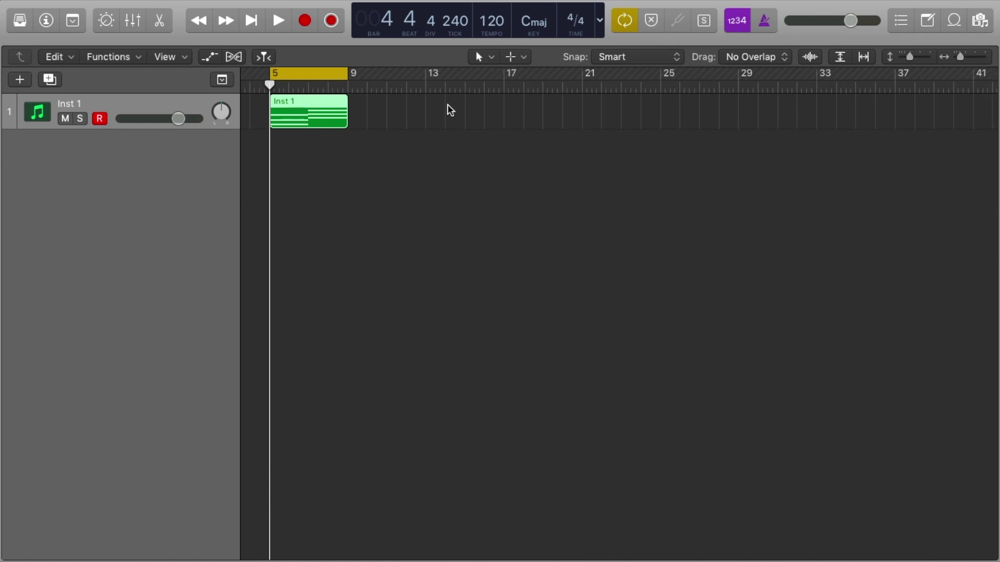
# Zoom the Tracks area in with Cmd+Right so the Inst 1 region at bars 5–9 fills the view.
pyautogui.press('super+Right')
pyautogui.press('super+Right')
pyautogui.press('super+Right')
pyautogui.press('super+Right')
pyautogui.press('super+Right')
pyautogui.press('super+Right')
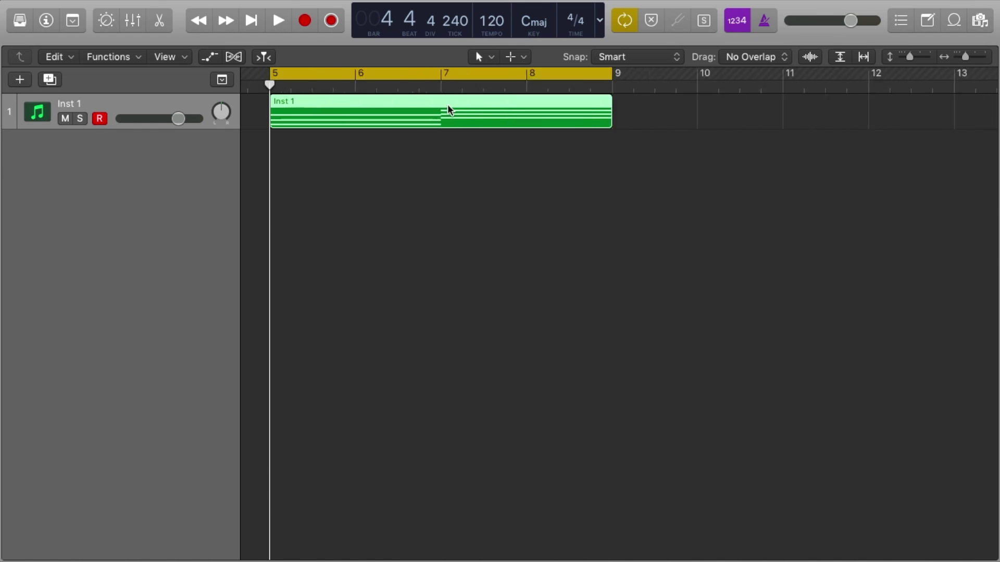
# Zoom in further horizontally until the ruler shows single-tick resolution.
pyautogui.press('super+Right')
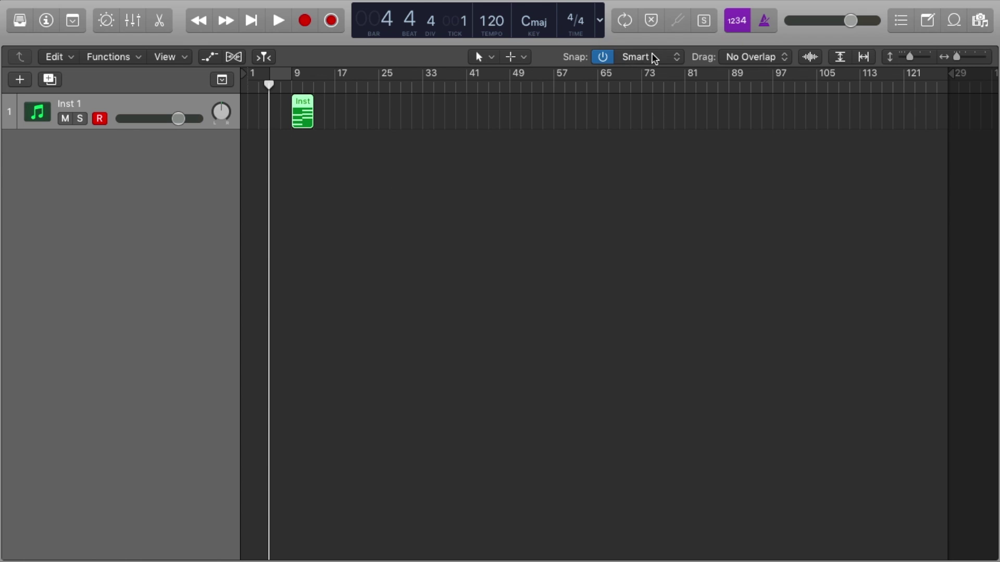
# Set snapping to Snap Regions to Absolute Value and move the Inst region from bar 7 to bar 17.
pyautogui.click(654, 57)
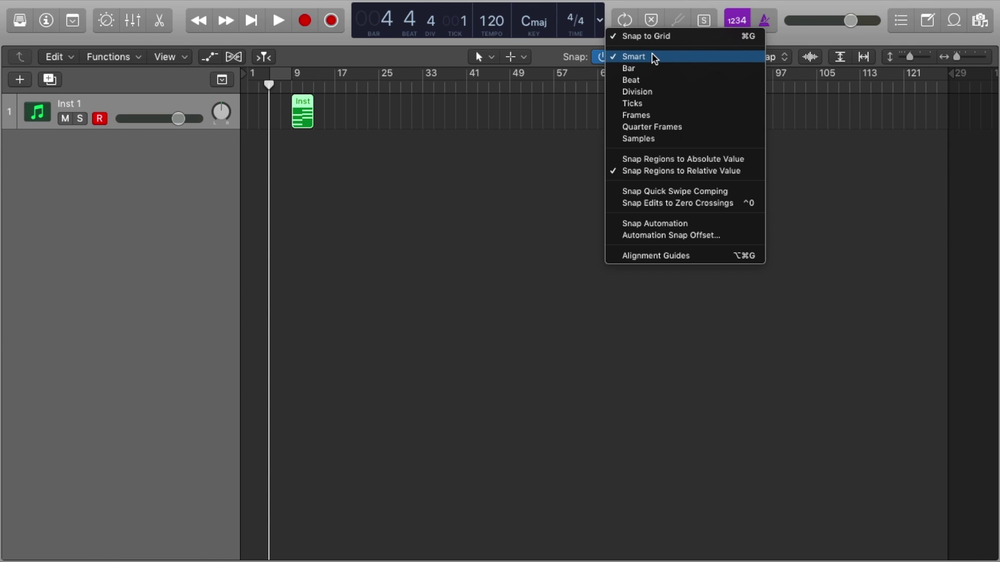
pyautogui.click(750, 158)
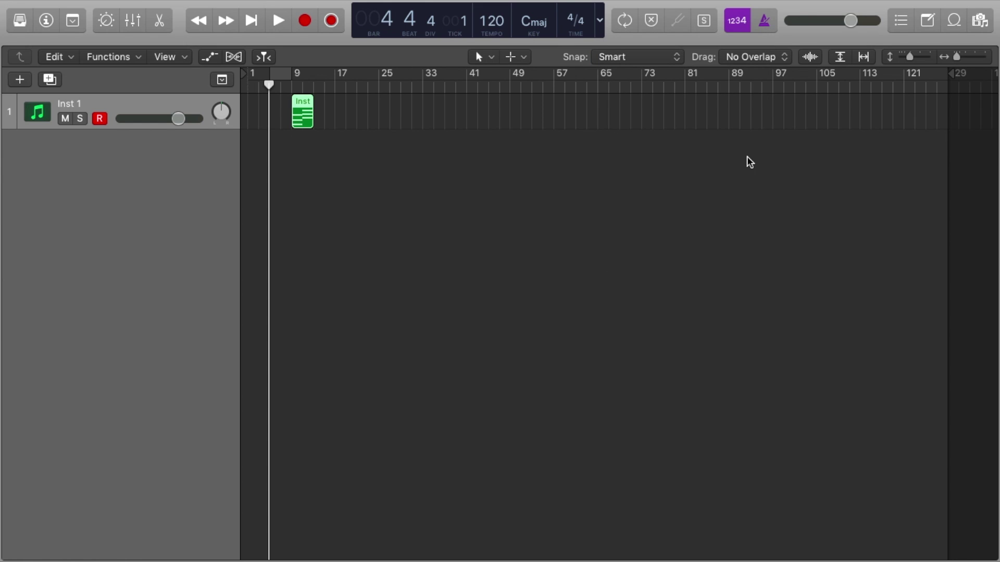
pyautogui.moveTo(303, 106); pyautogui.dragTo(347, 106)
pyautogui.scroll(5, 398, 113)
pyautogui.scroll(10, 398, 114)
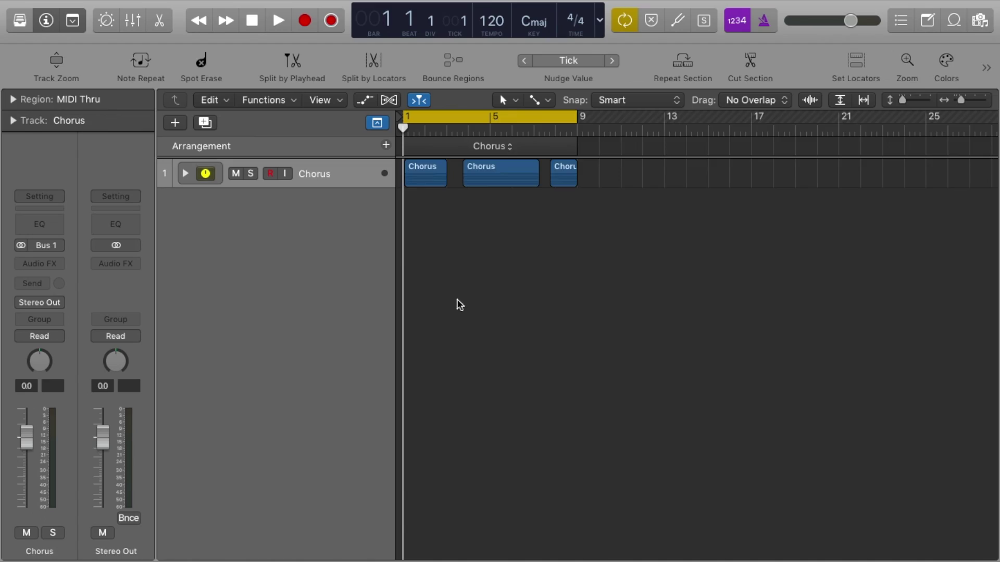
# Zoom in on the first two Chorus regions, scrub back to bar 1, then zoom out to bars 1–16.
pyautogui.press('z')
pyautogui.moveTo(406, 133)
pyautogui.mouseDown()
pyautogui.moveTo(442, 127)
pyautogui.moveTo(402, 136)
pyautogui.mouseUp()
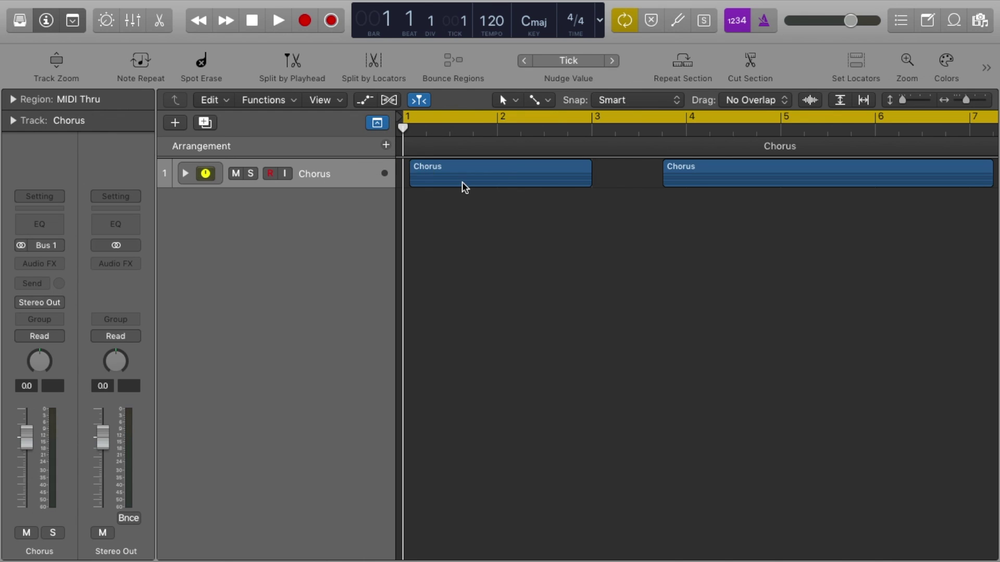
pyautogui.press('z')
# Select three of the later Chorus regions and scroll across them.
pyautogui.moveTo(704, 224); pyautogui.dragTo(853, 188)
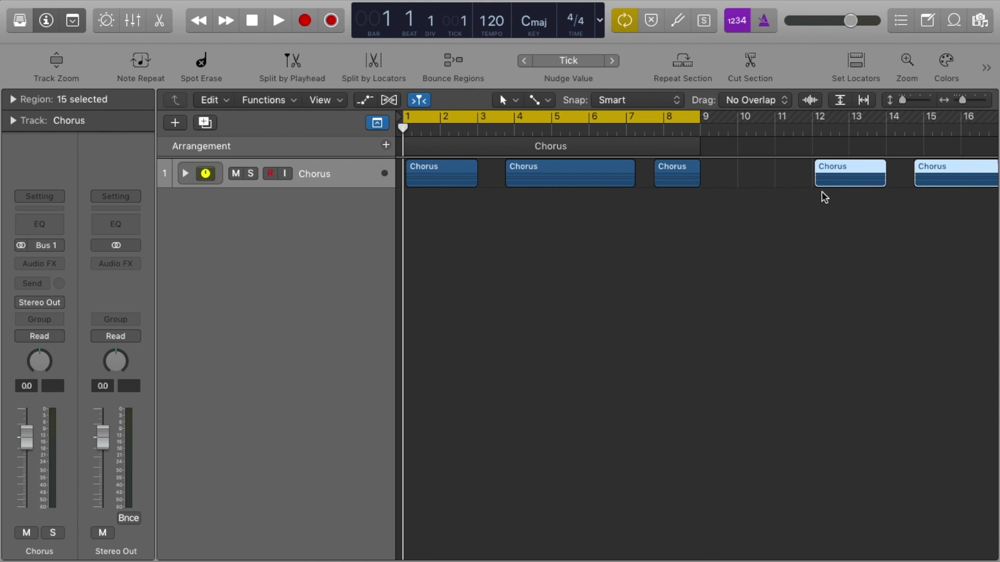
pyautogui.scroll(10, 824, 197)
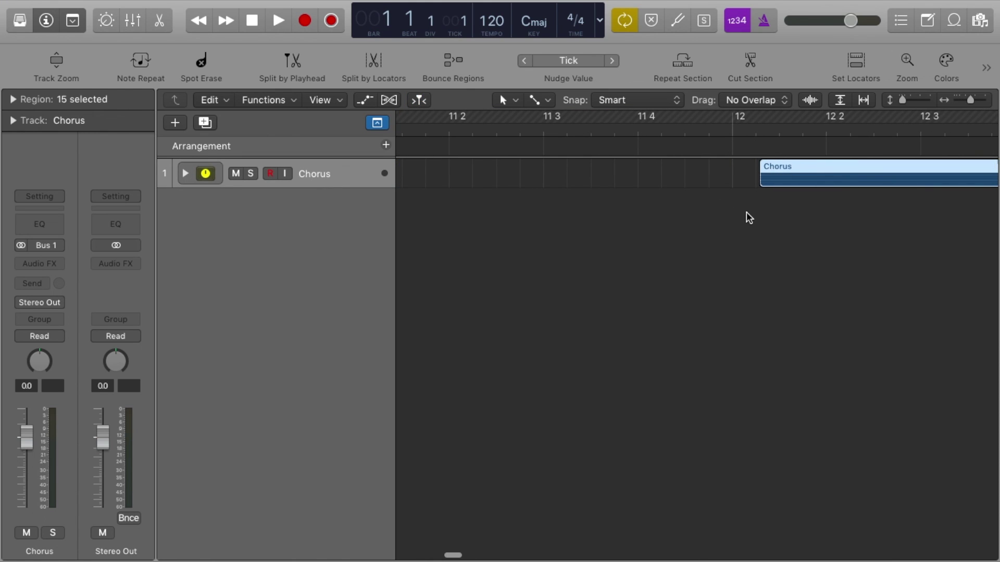
pyautogui.hscroll(-10, 745, 217)
pyautogui.hscroll(-5, 769, 218)
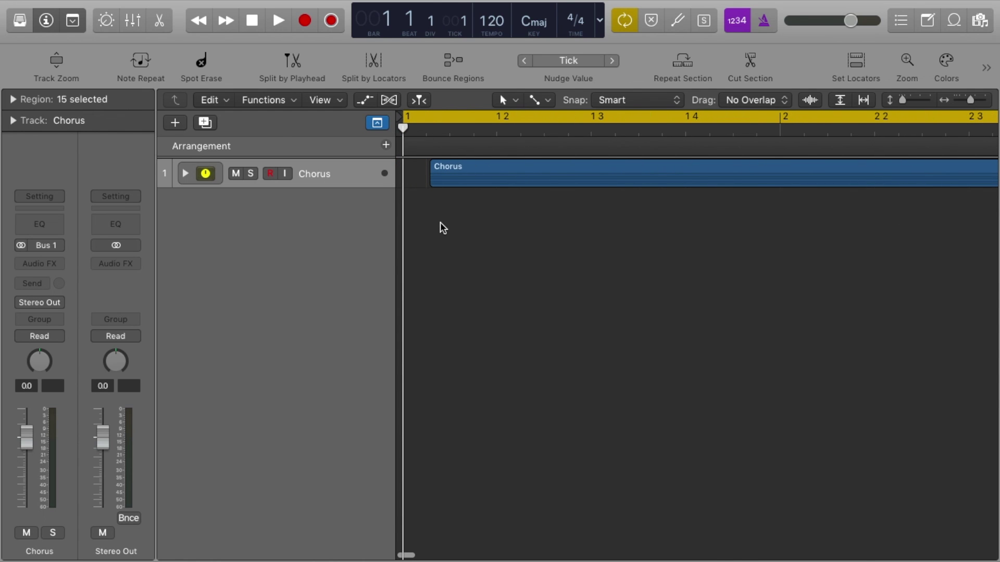
pyautogui.hscroll(10, 440, 225)
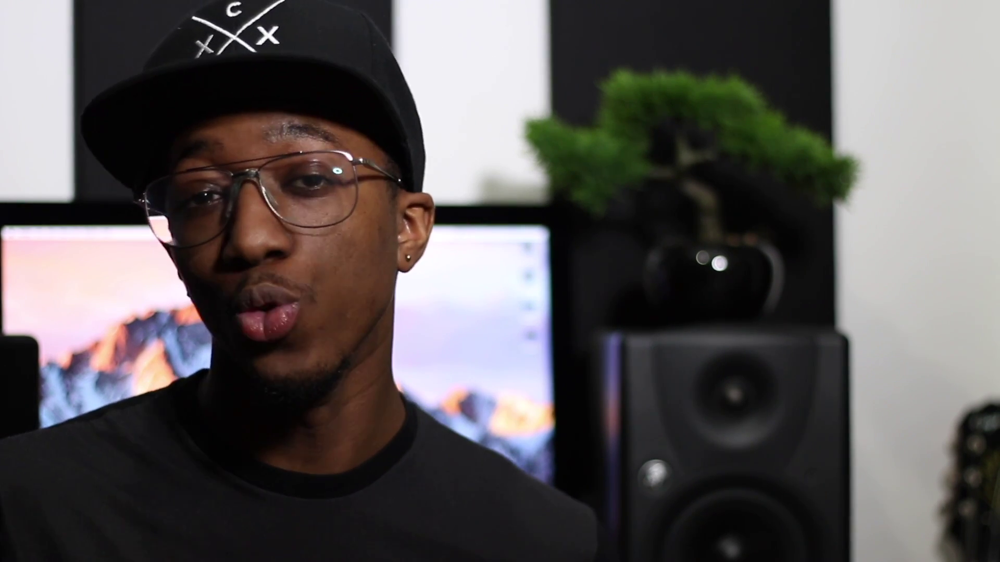
# Show the Recording preferences and the MIDI Cycle off choices for overlapping recordings.
pyautogui.click(77, 7)
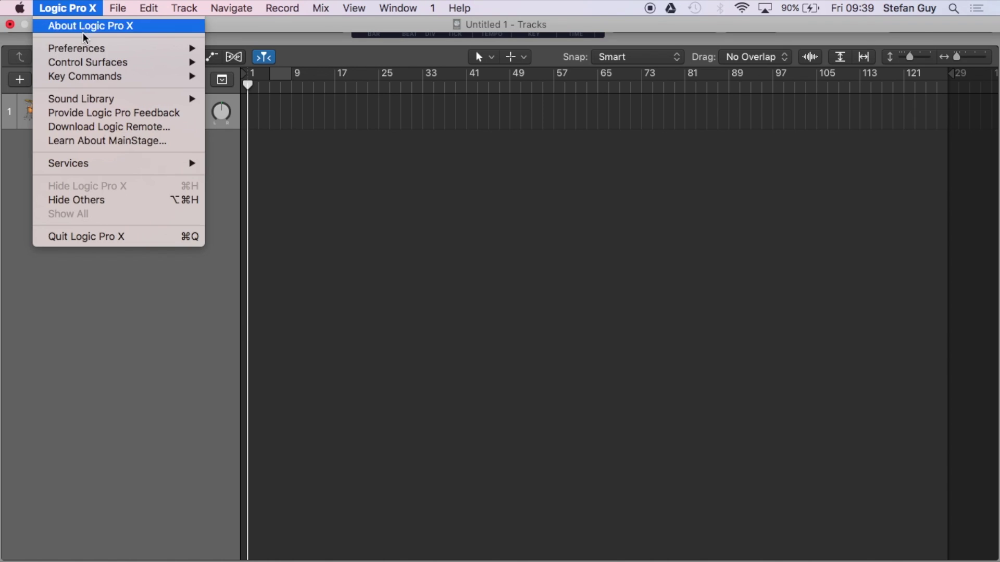
pyautogui.moveTo(94, 51)
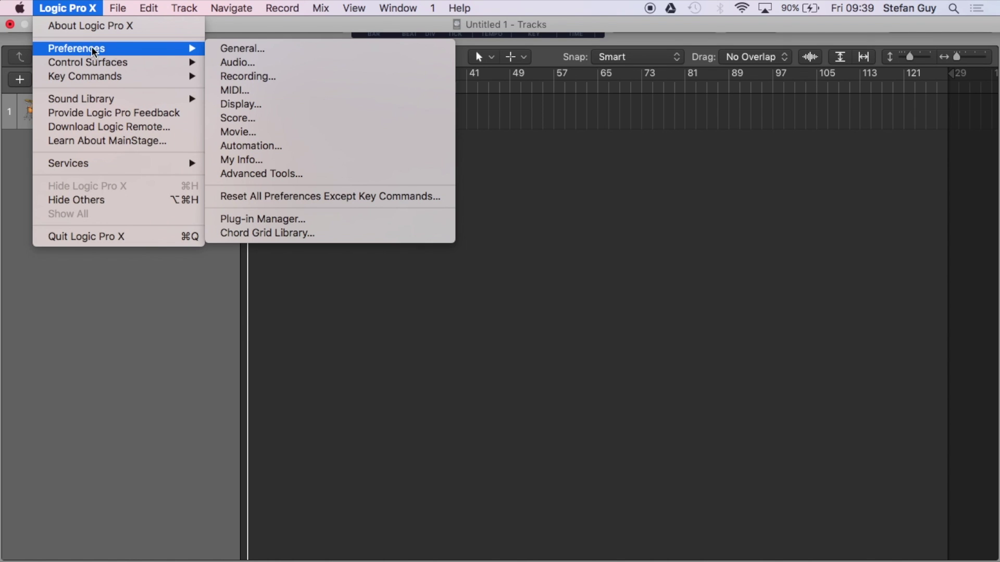
pyautogui.click(298, 79)
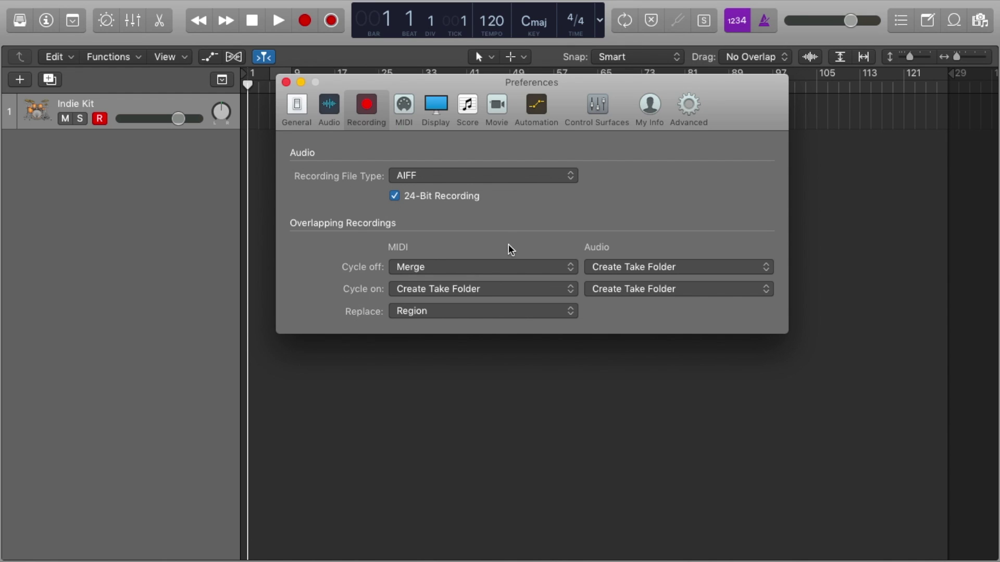
pyautogui.click(508, 268)
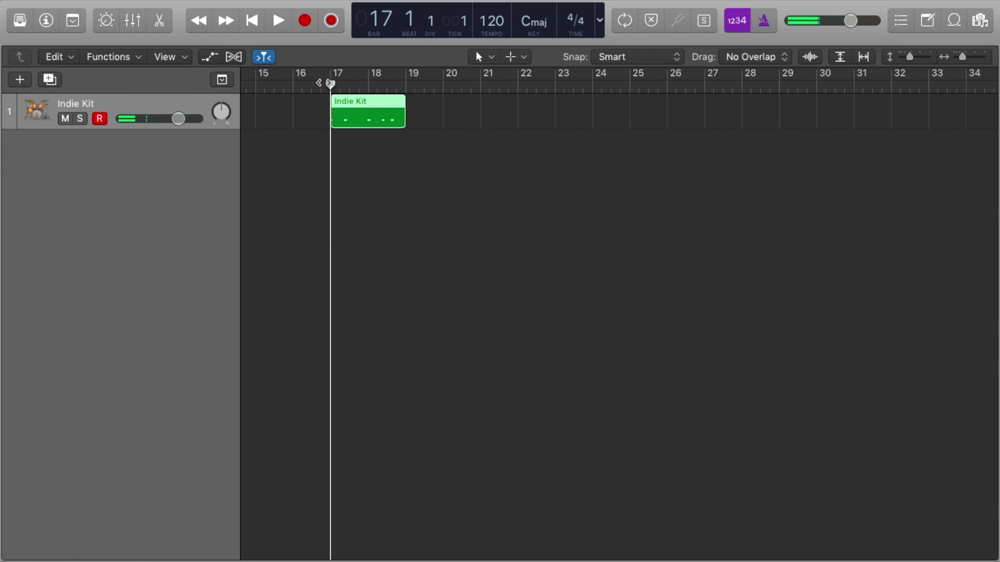
# Record two MIDI passes over the Indie Kit region at bar 17, view it in Piano Roll, and keep Merge.
pyautogui.click(306, 21)
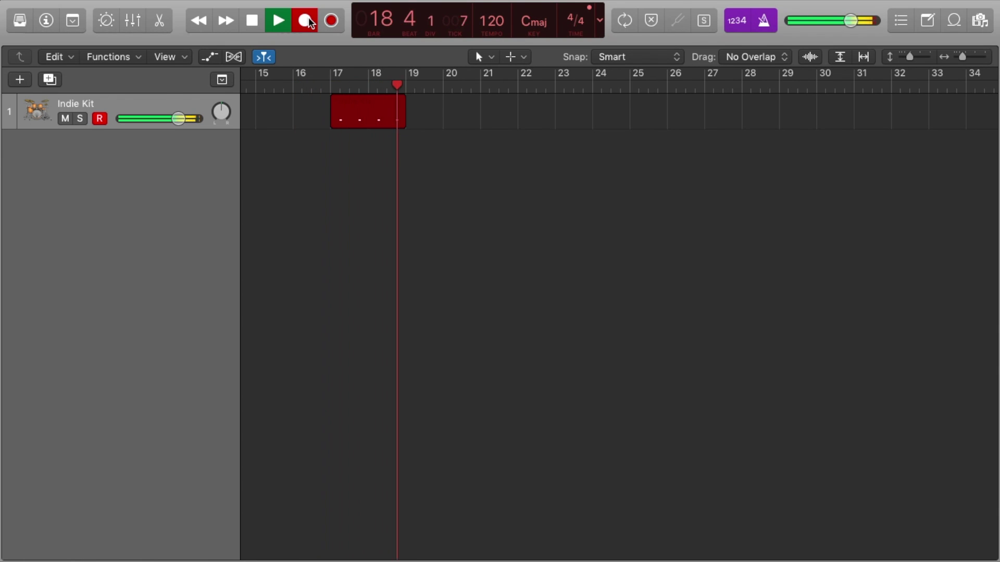
pyautogui.press('space')
pyautogui.press('r')
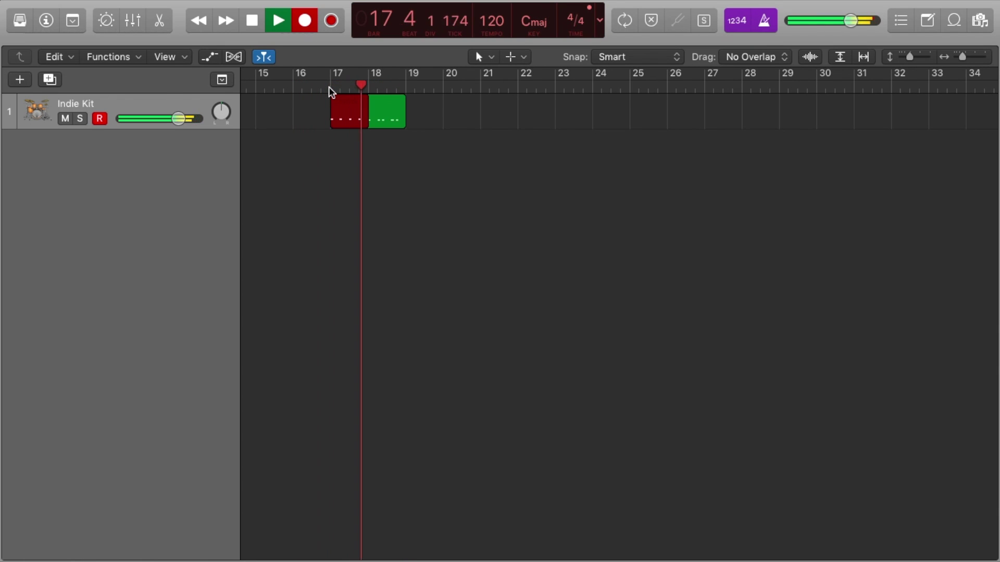
pyautogui.press('space')
pyautogui.press('p')
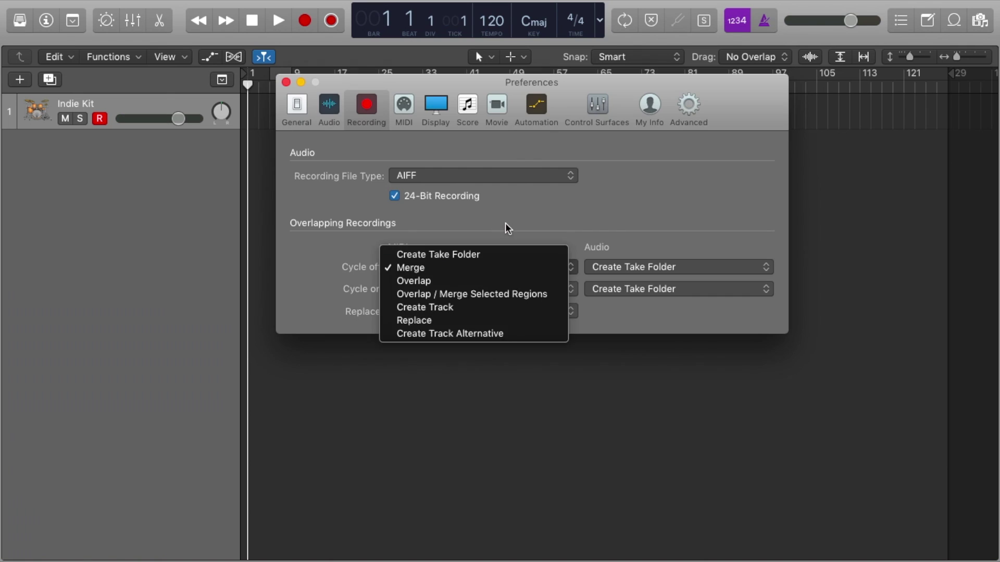
pyautogui.click(505, 224)
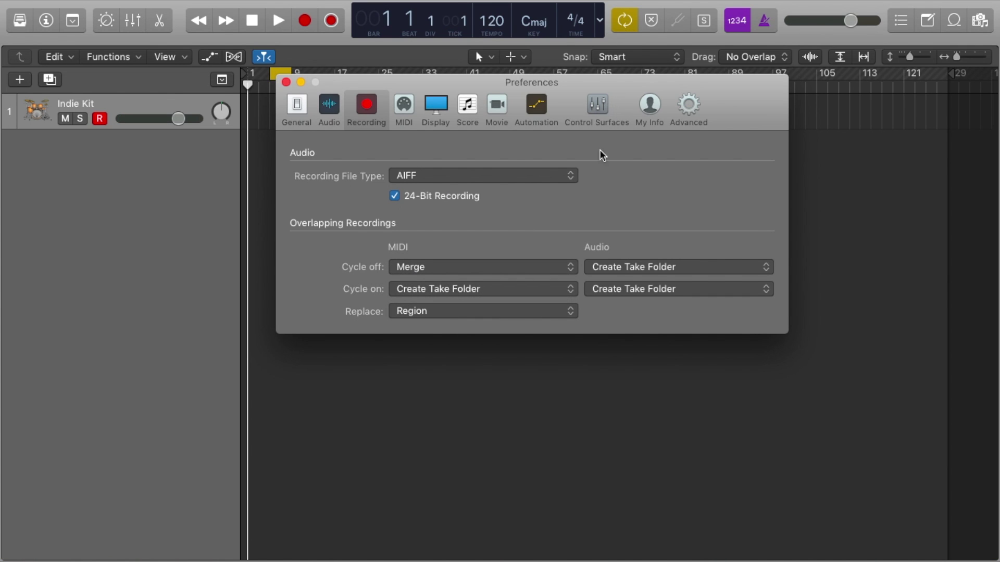
# Cycle-record five Indie Kit takes into a take folder at bar 21 and audition takes 3, 2 and 1.
pyautogui.click(524, 287)
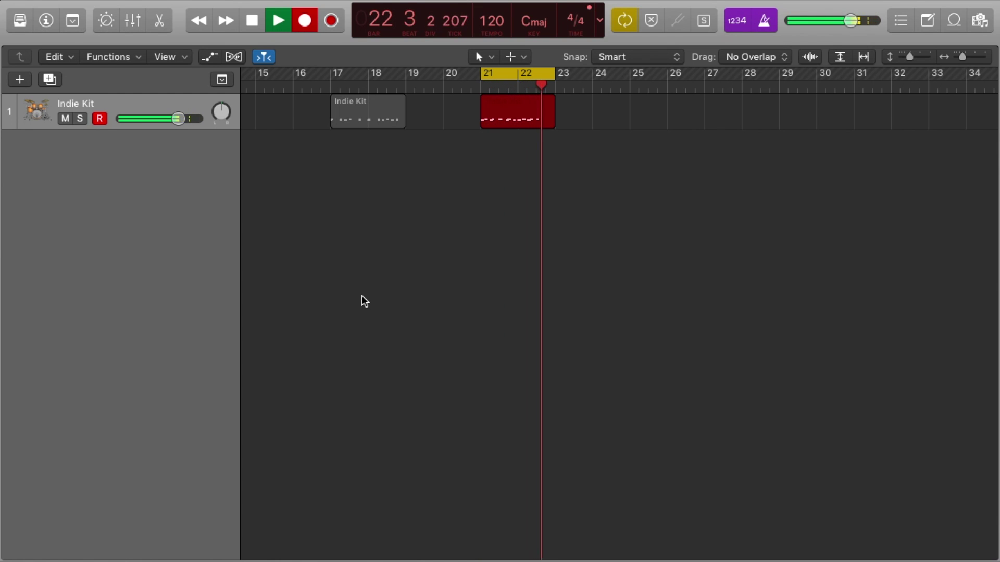
pyautogui.press('space')
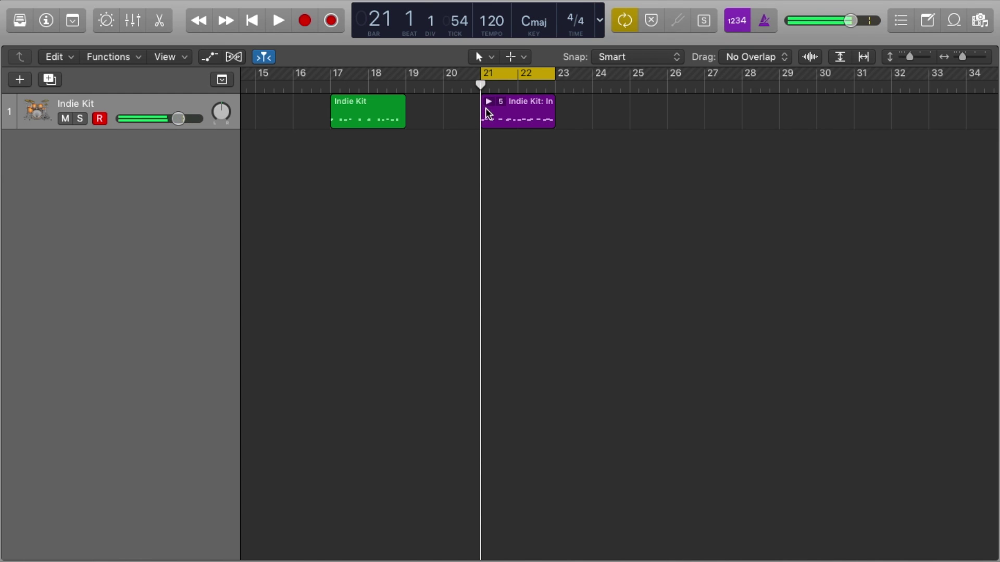
pyautogui.click(489, 102)
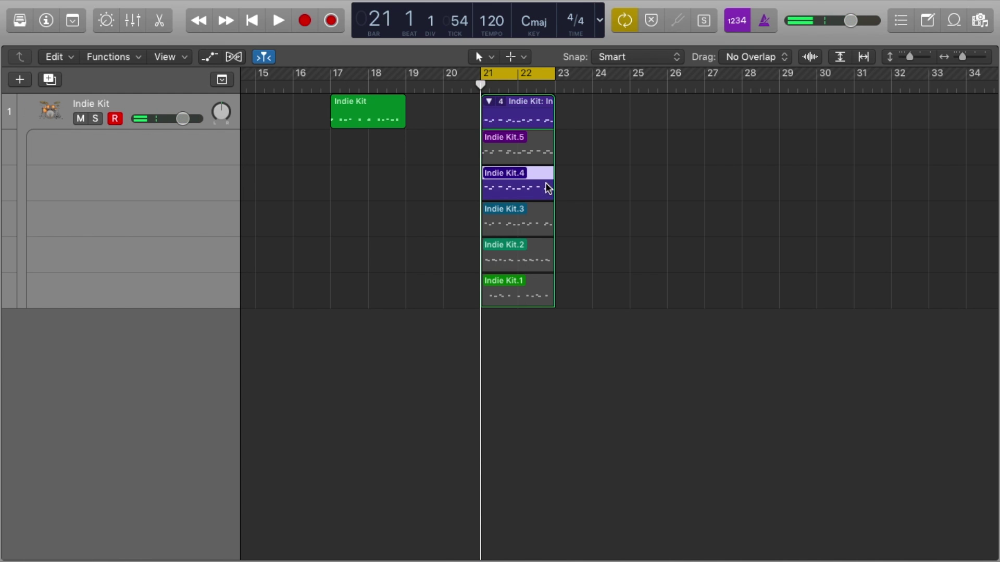
pyautogui.click(538, 224)
pyautogui.click(542, 252)
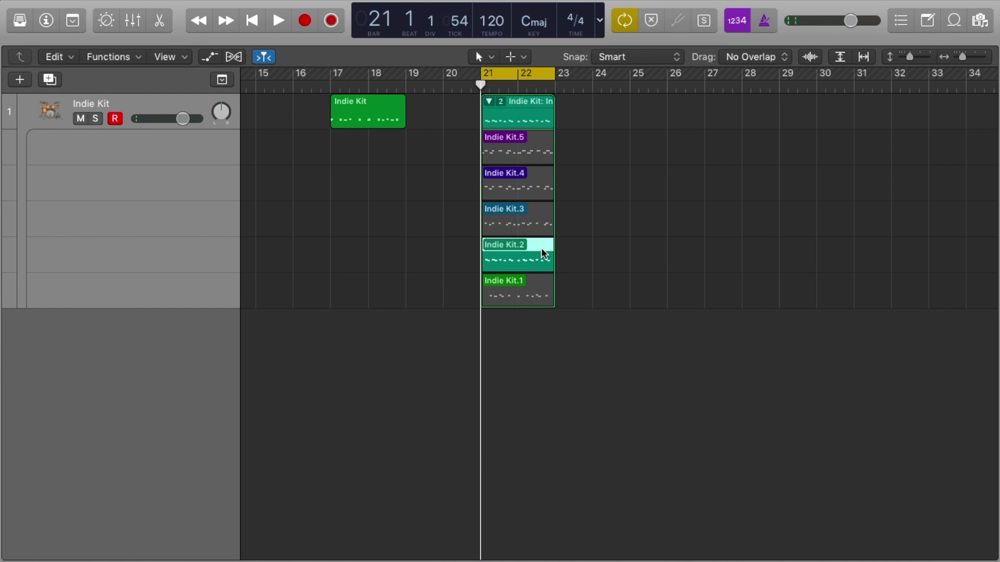
pyautogui.click(539, 287)
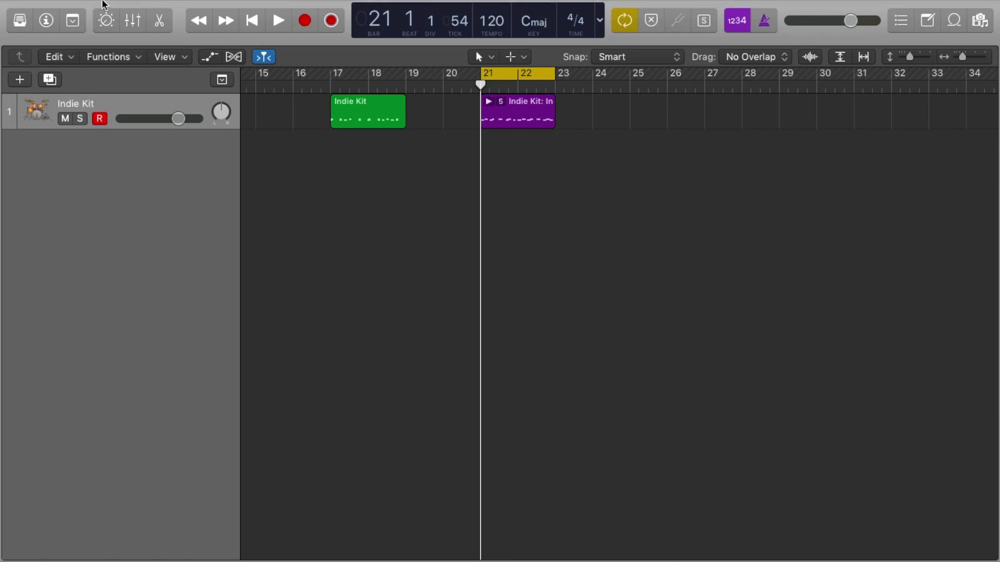
pyautogui.click(117, 8)
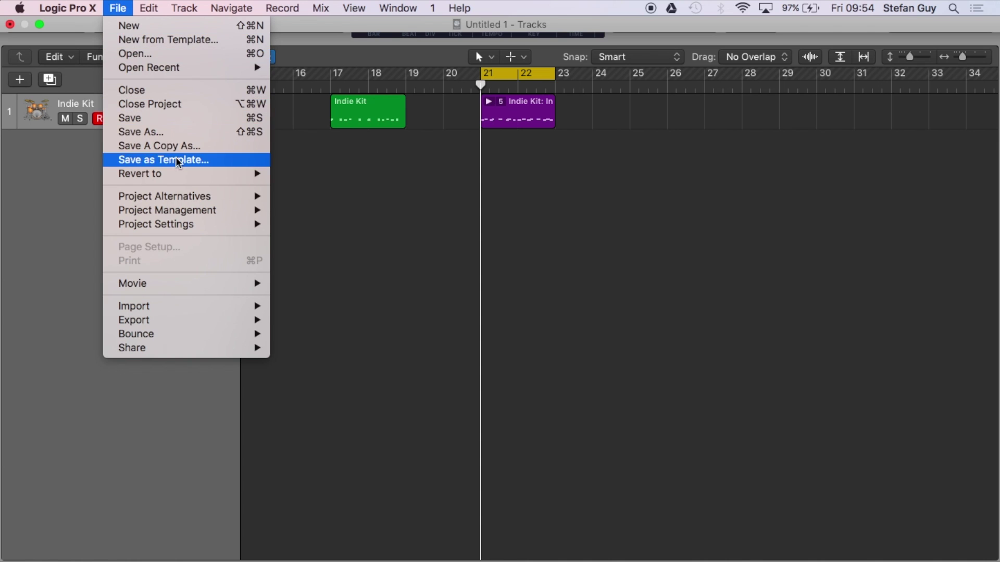
pyautogui.moveTo(207, 229)
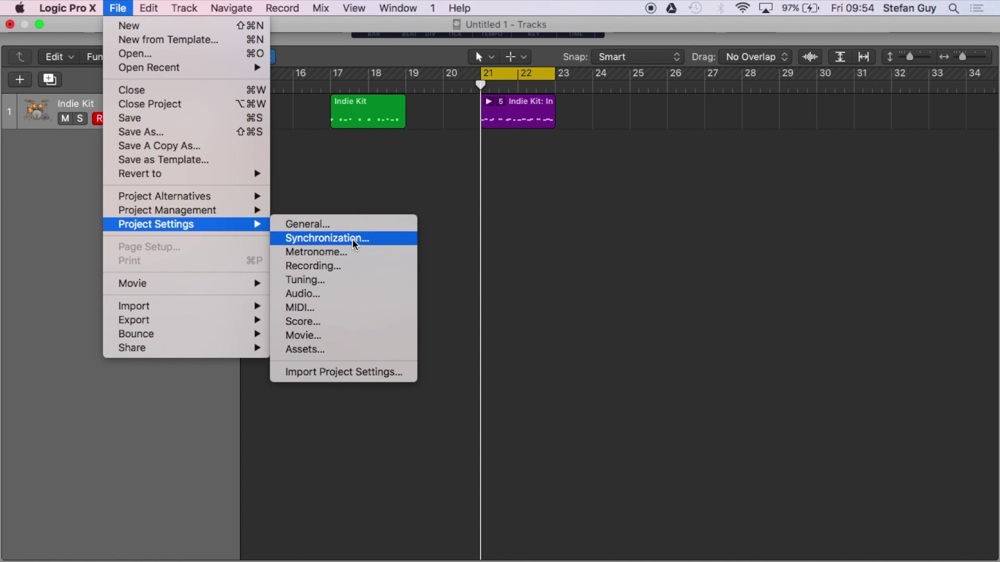
# Check the project's settings under File > Project Settings > Recording.
pyautogui.click(375, 269)
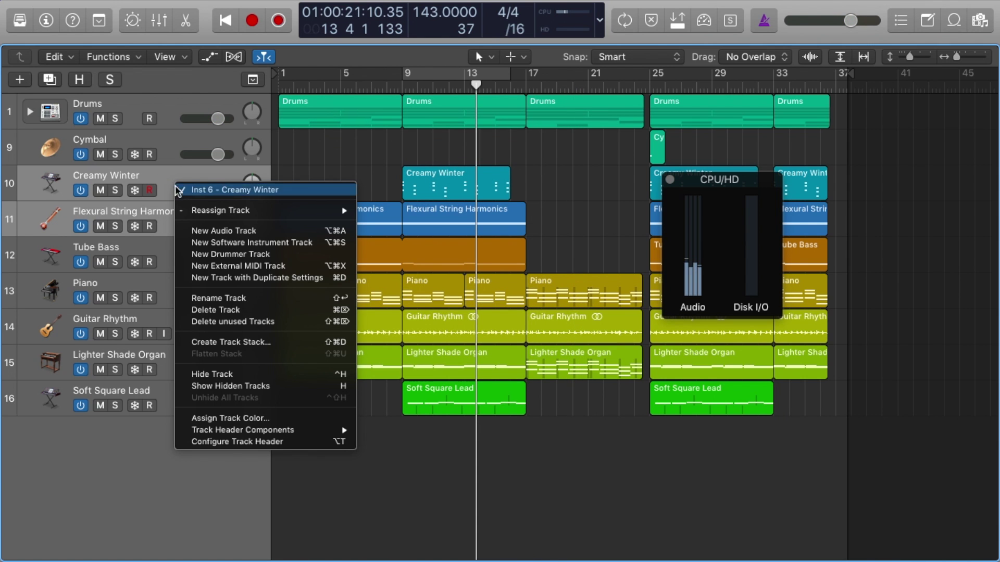
# Turn on Freeze in Configure Track Header so freeze buttons appear on the track headers.
pyautogui.click(307, 449)
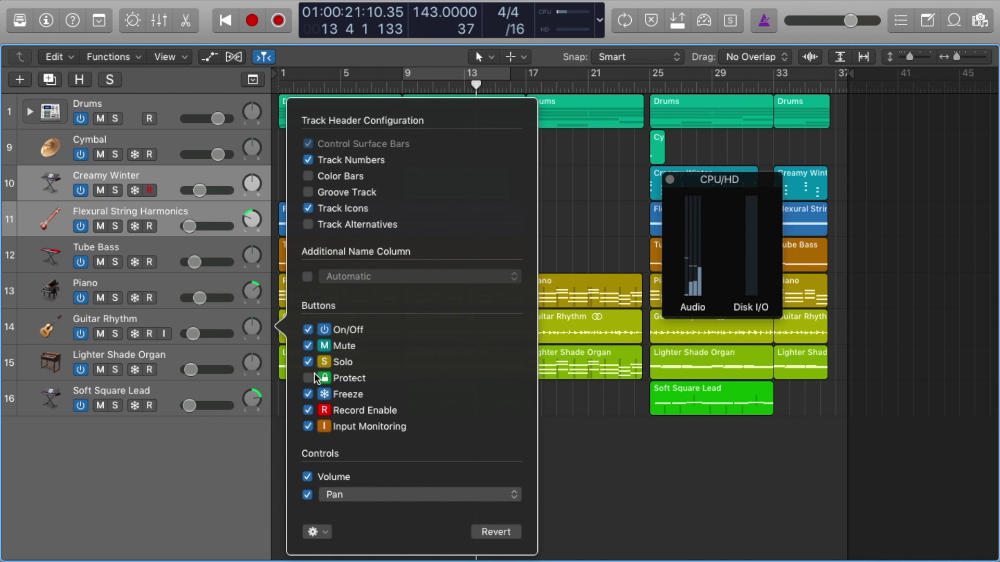
pyautogui.press('Escape')
pyautogui.click(135, 190)
# Mark the other instrument tracks, including Tube Bass and Piano, for freezing and run the freeze.
pyautogui.click(134, 298)
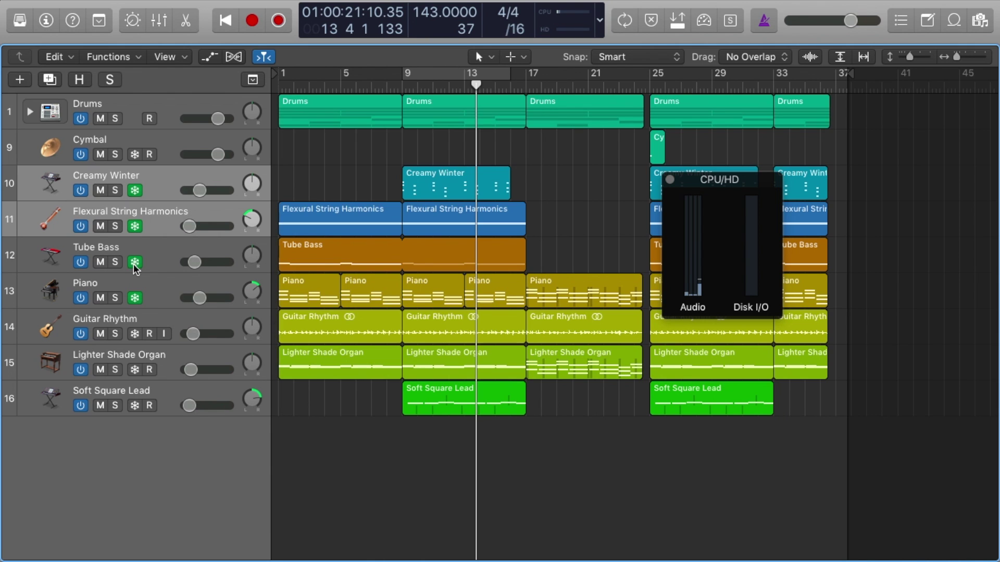
pyautogui.click(135, 262)
pyautogui.click(135, 370)
pyautogui.click(135, 406)
pyautogui.press('space')
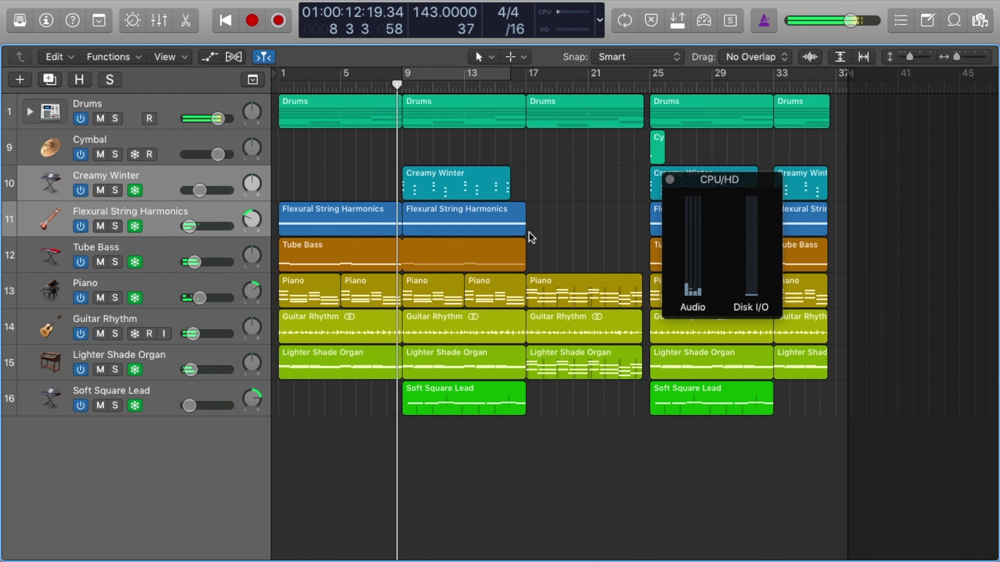
# Unfreeze Flexural String Harmonics, trim a region by one bar and restore it, then select its second region.
pyautogui.click(513, 231)
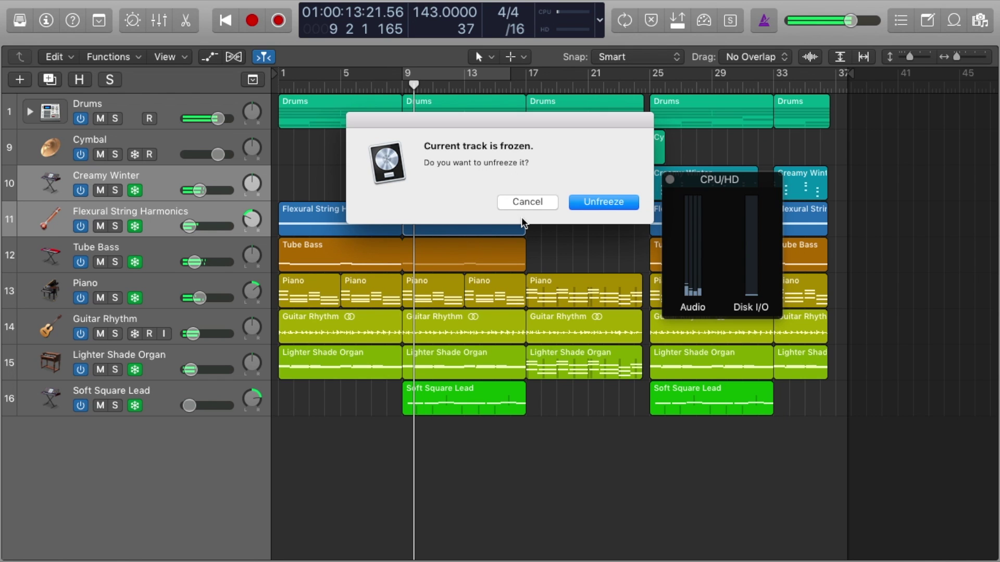
pyautogui.click(591, 202)
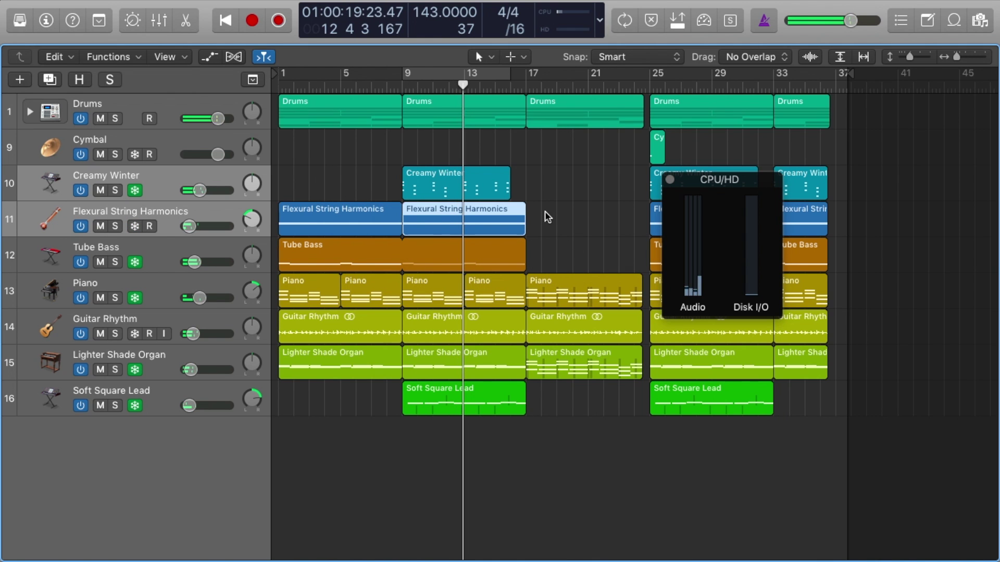
pyautogui.moveTo(522, 229); pyautogui.dragTo(509, 222)
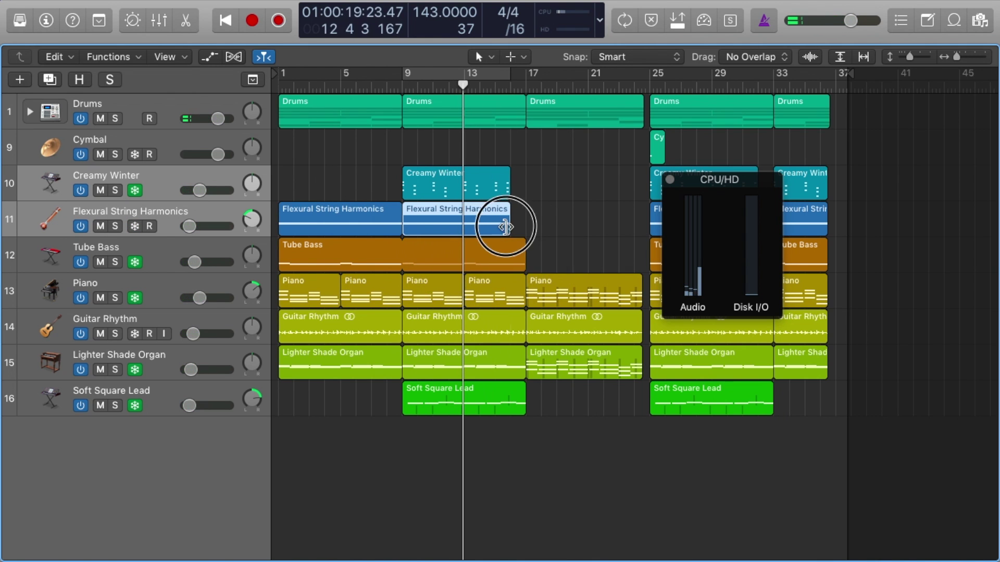
pyautogui.click(569, 232)
pyautogui.click(183, 210)
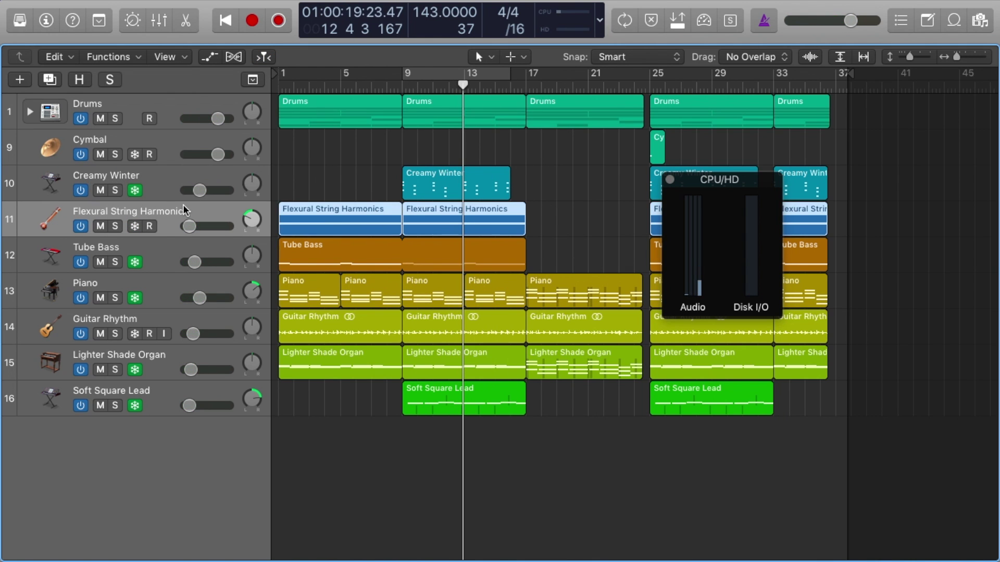
pyautogui.click(554, 203)
# Bounce the bar 9 Flexural String Harmonics region in place to a new track.
pyautogui.click(481, 213)
pyautogui.rightClick(481, 213)
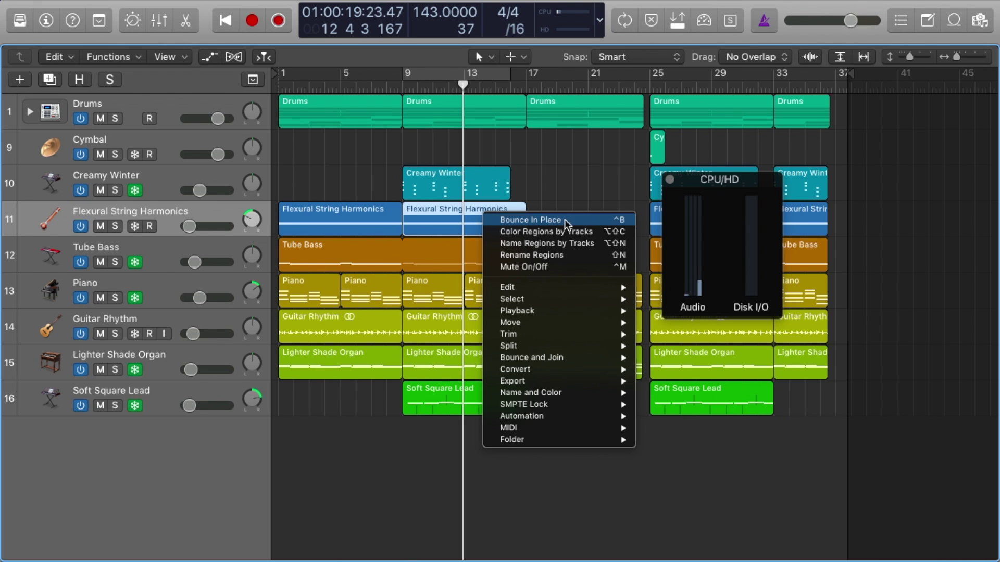
pyautogui.click(595, 221)
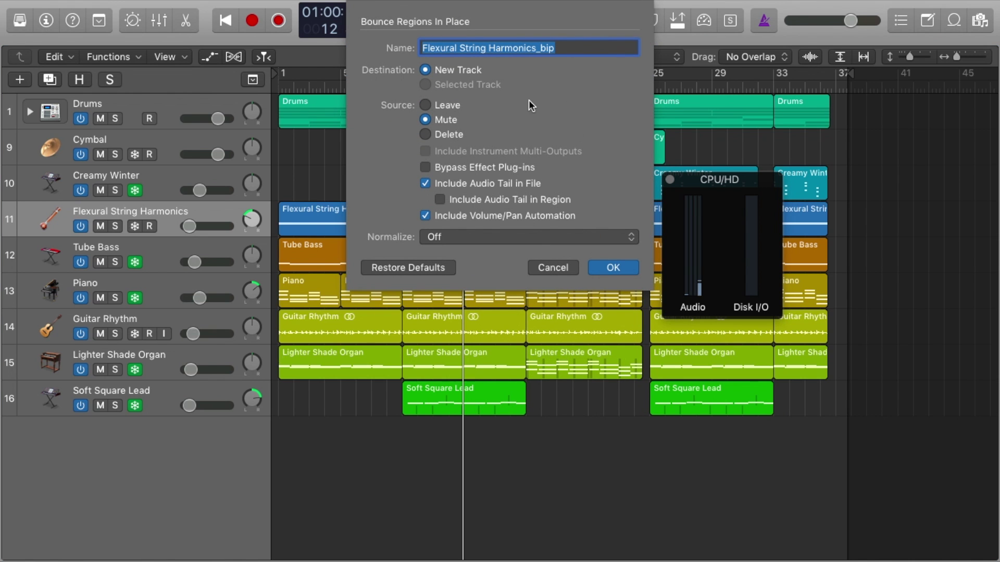
pyautogui.click(609, 267)
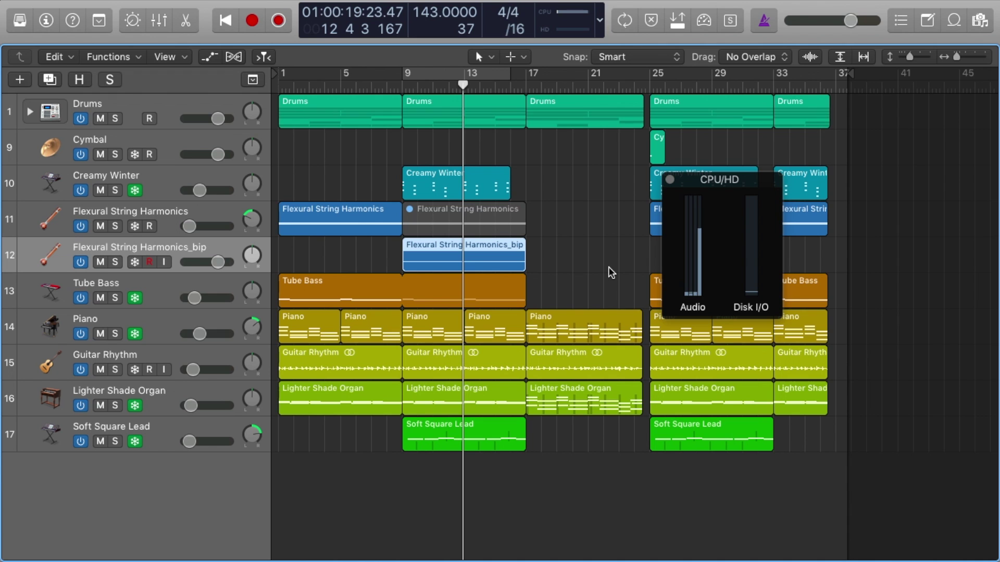
# Enlarge the new _bip track, close the CPU meter, and delete the bounced region.
pyautogui.moveTo(16, 271); pyautogui.dragTo(13, 367)
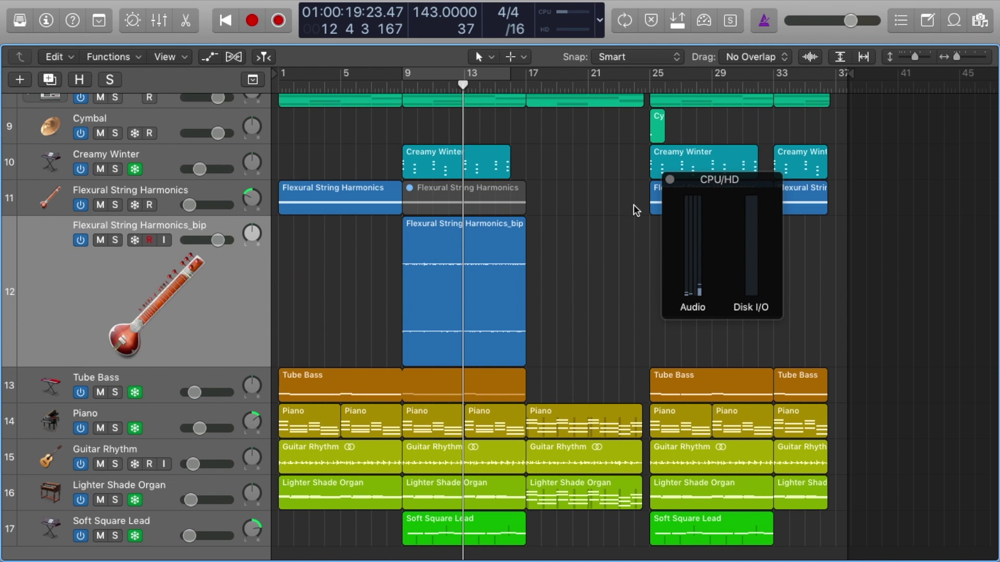
pyautogui.click(670, 181)
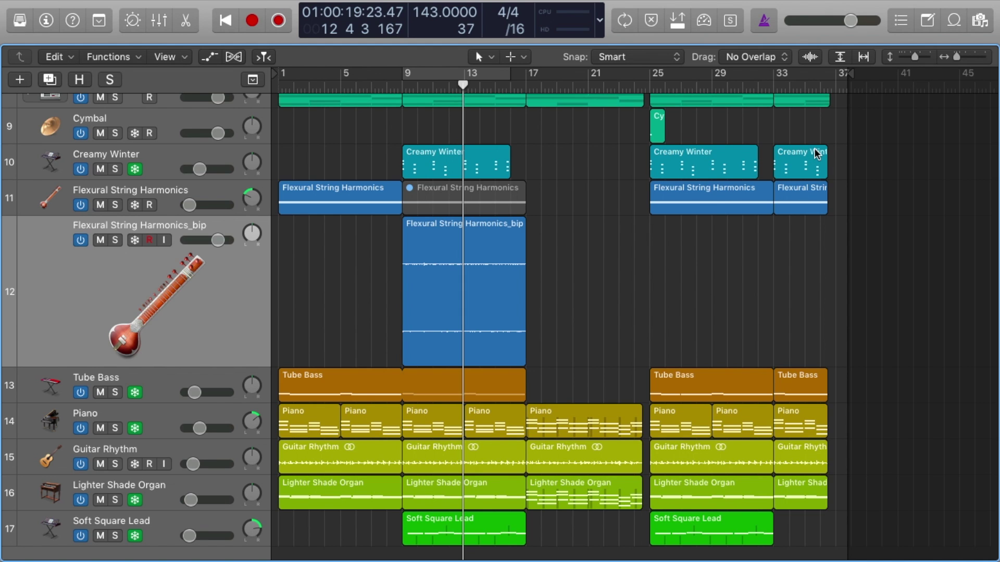
pyautogui.click(488, 245)
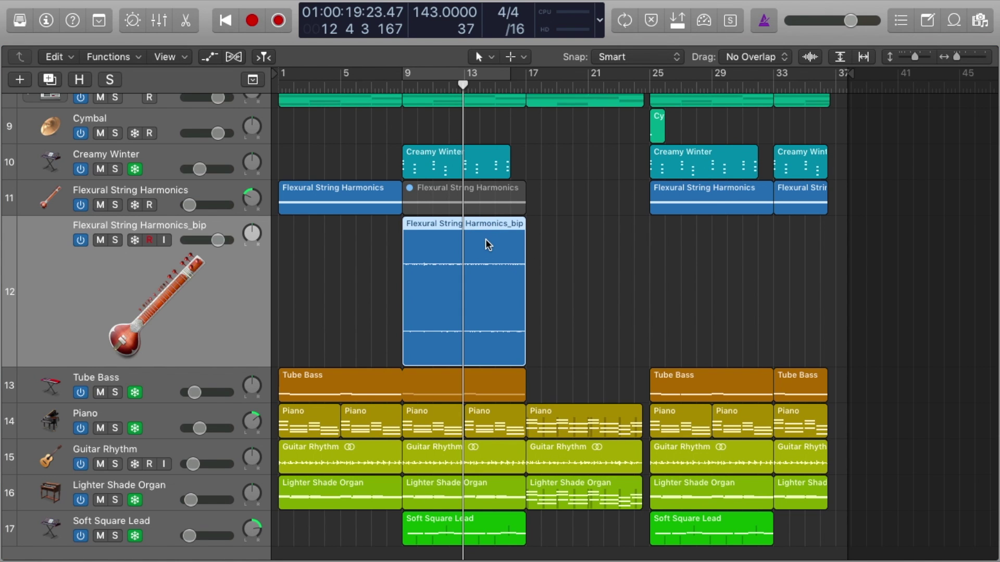
pyautogui.press('Delete')
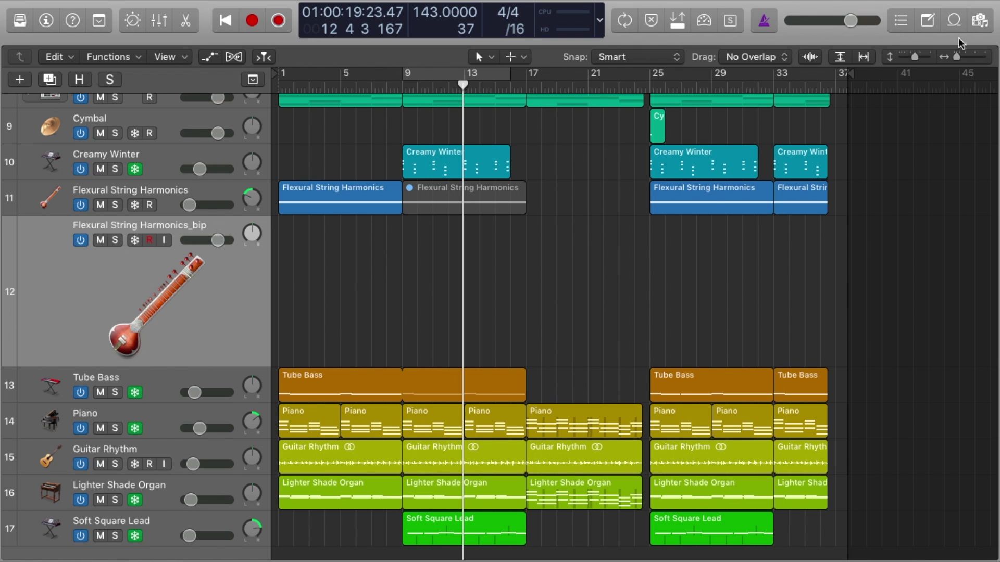
# Scroll the Project audio file list and select the bounced Flexural String Harmonics _bip file.
pyautogui.click(980, 20)
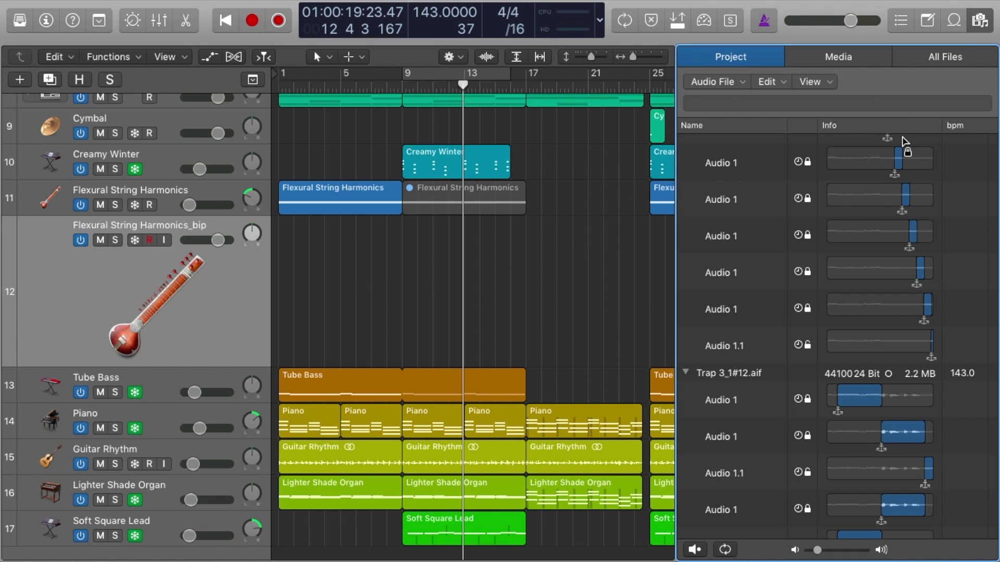
pyautogui.scroll(-5, 784, 336)
pyautogui.scroll(-15, 783, 336)
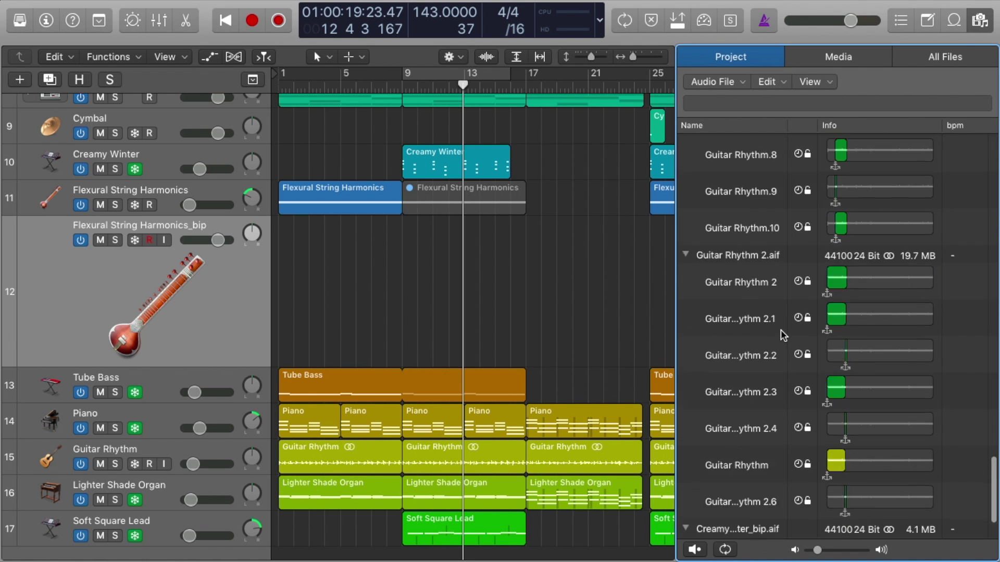
pyautogui.click(735, 500)
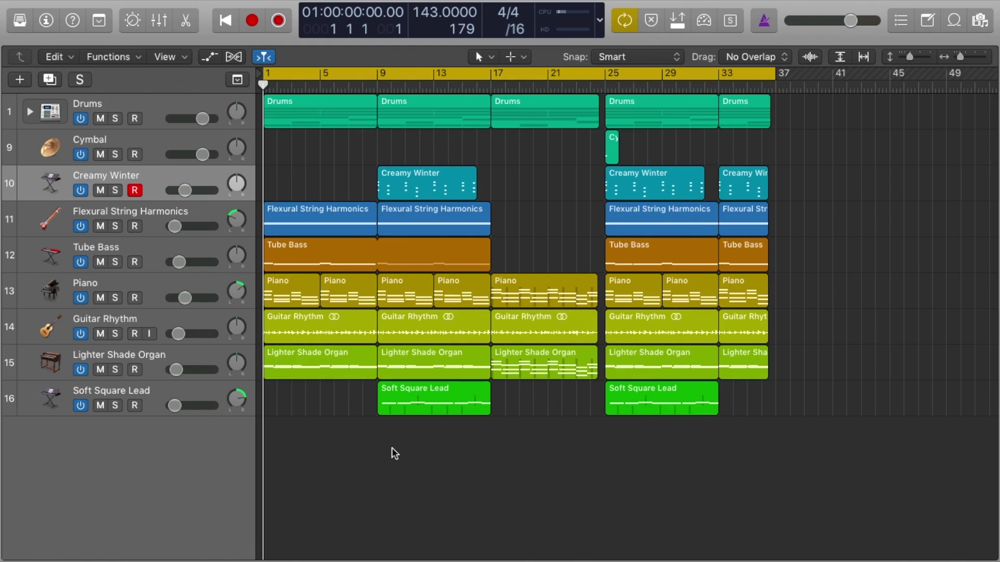
# In the Project audio browser, use Edit > Select Unused to highlight the seven Trap 3 files without deleting anything.
pyautogui.click(983, 27)
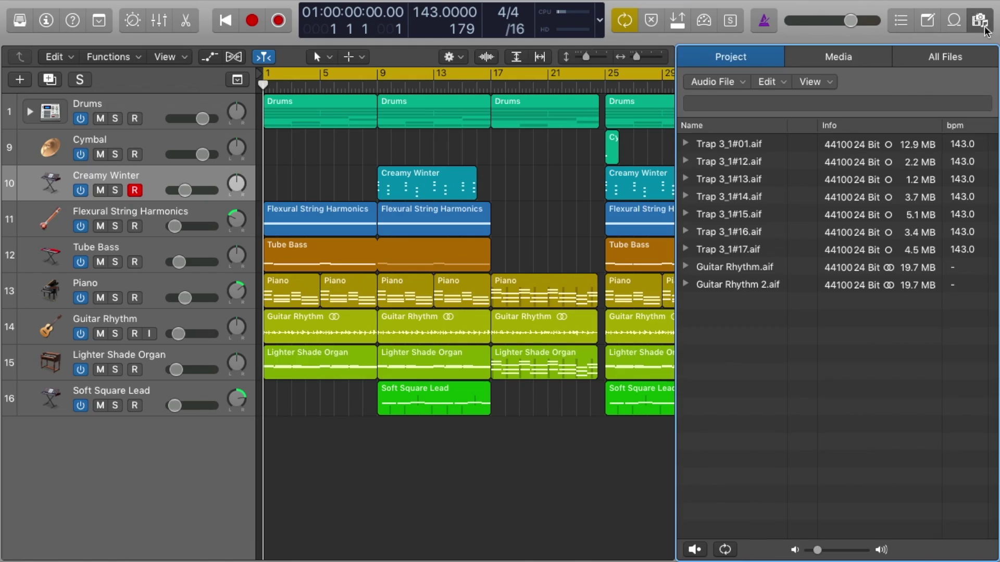
pyautogui.click(783, 84)
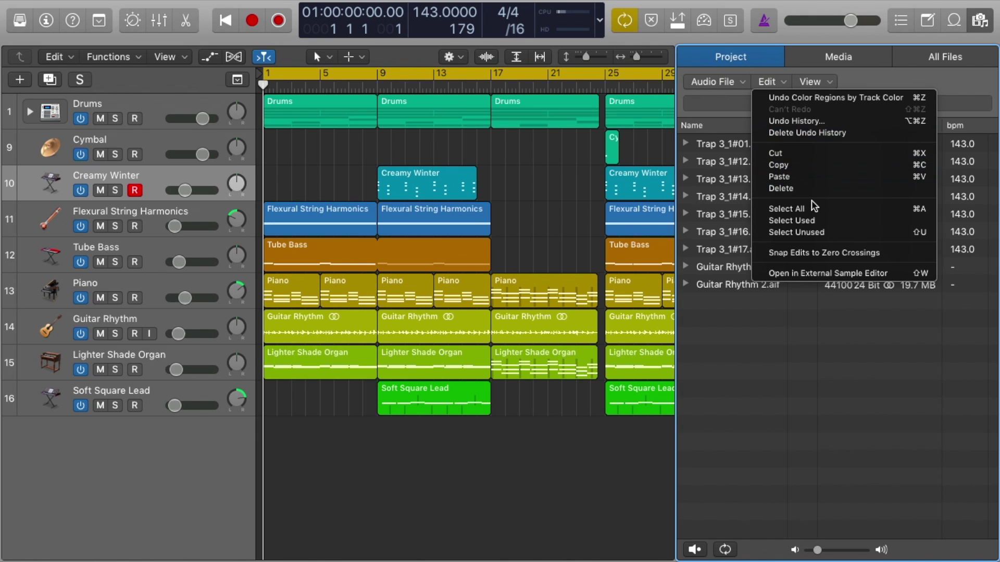
pyautogui.click(843, 232)
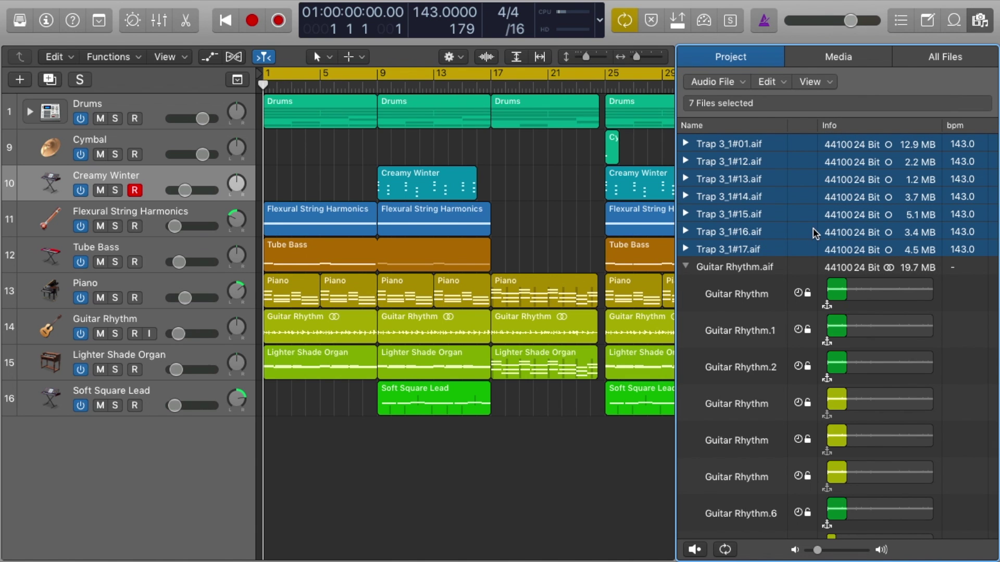
pyautogui.click(743, 83)
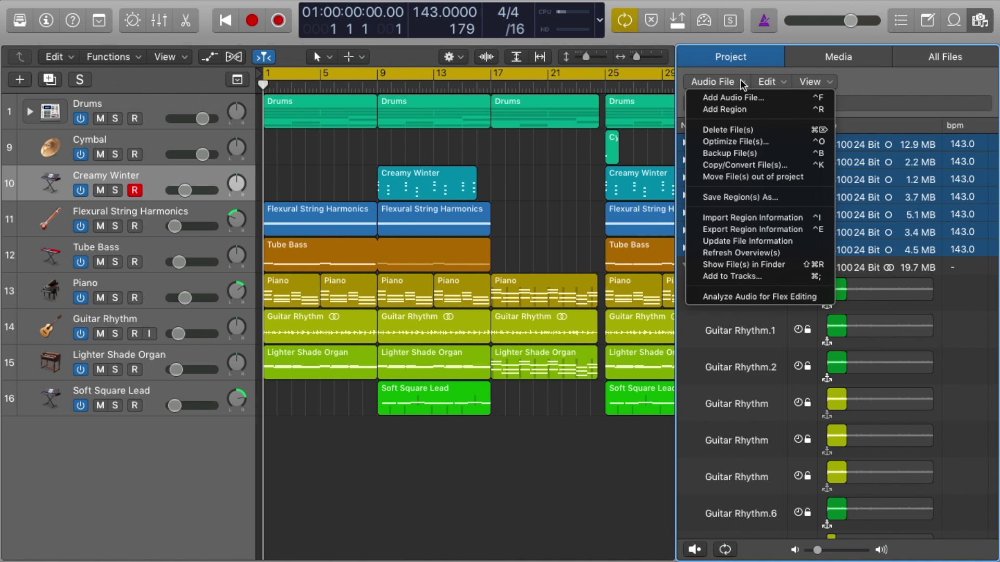
pyautogui.click(788, 132)
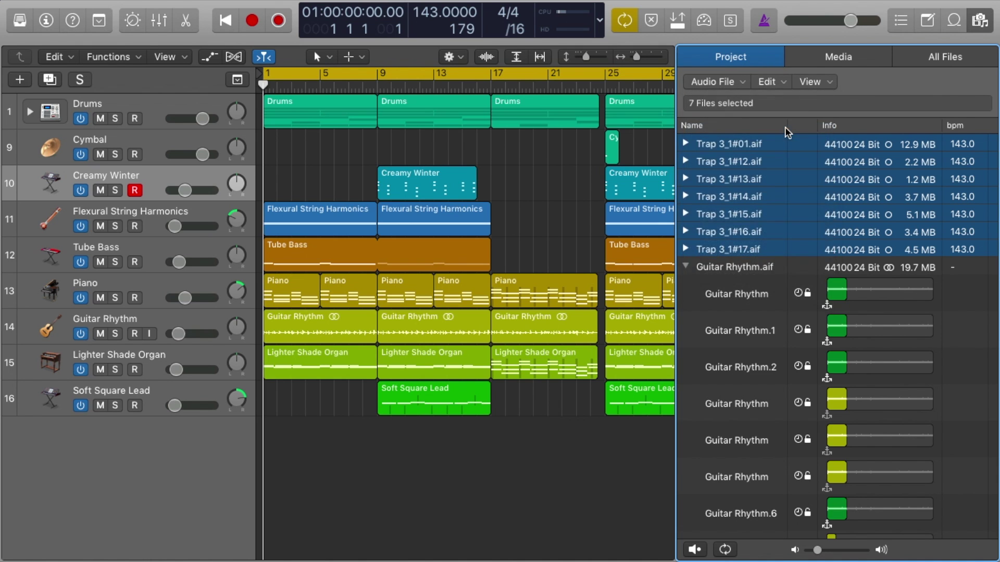